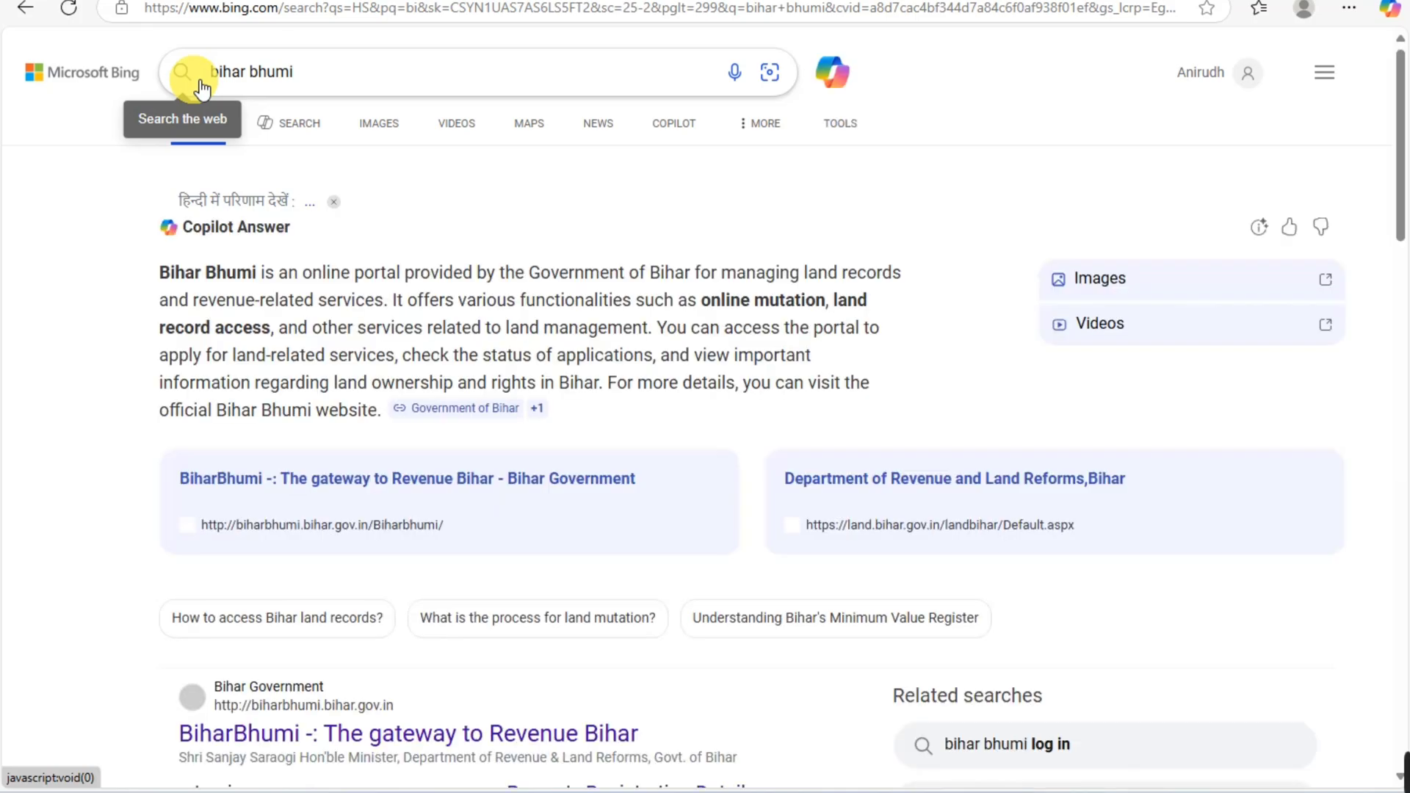
Step: Go from the search results to the BiharBhumi portal, dismiss its online services notice and open the जमाबंदी पंजी देखें page
scroll(367, 639, down, 1)
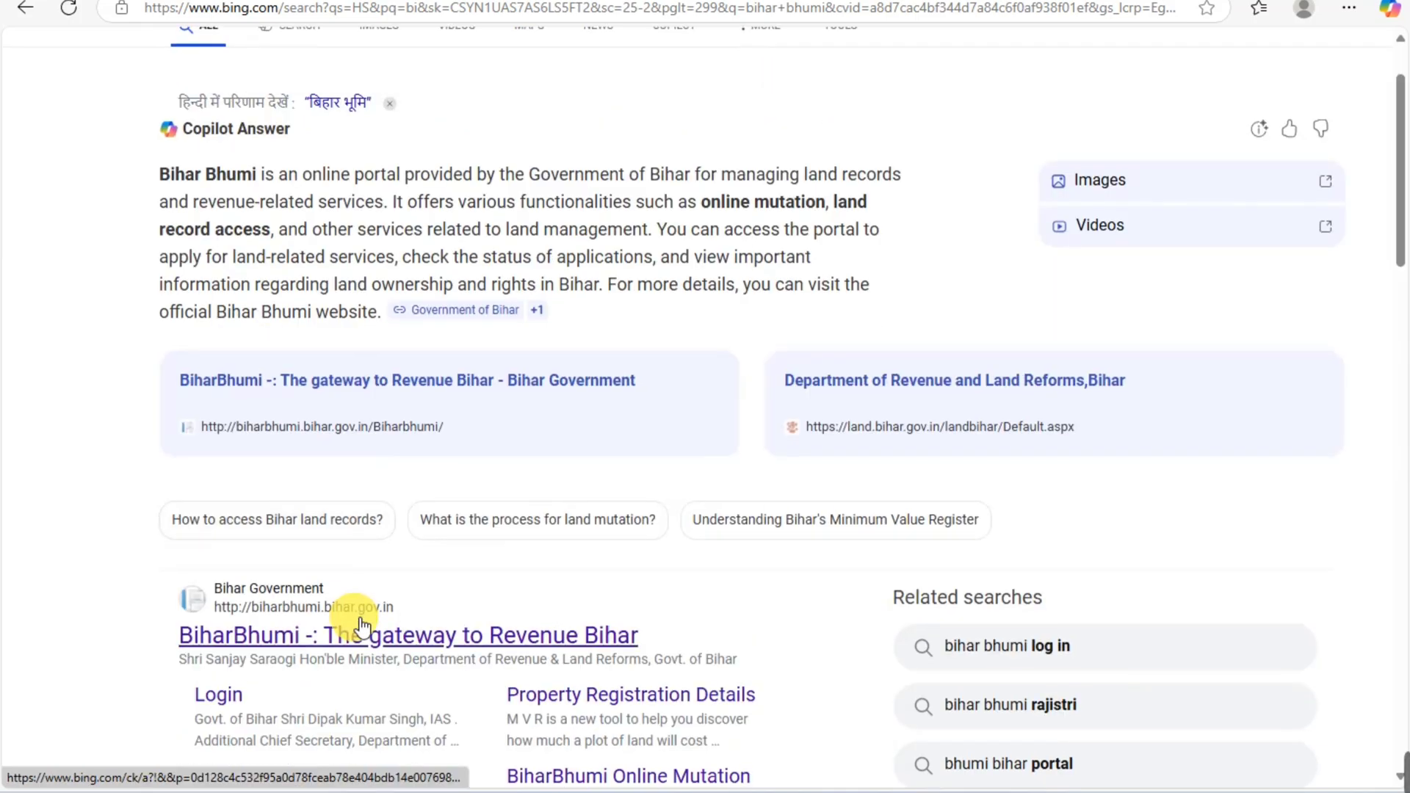
scroll(354, 610, down, 1)
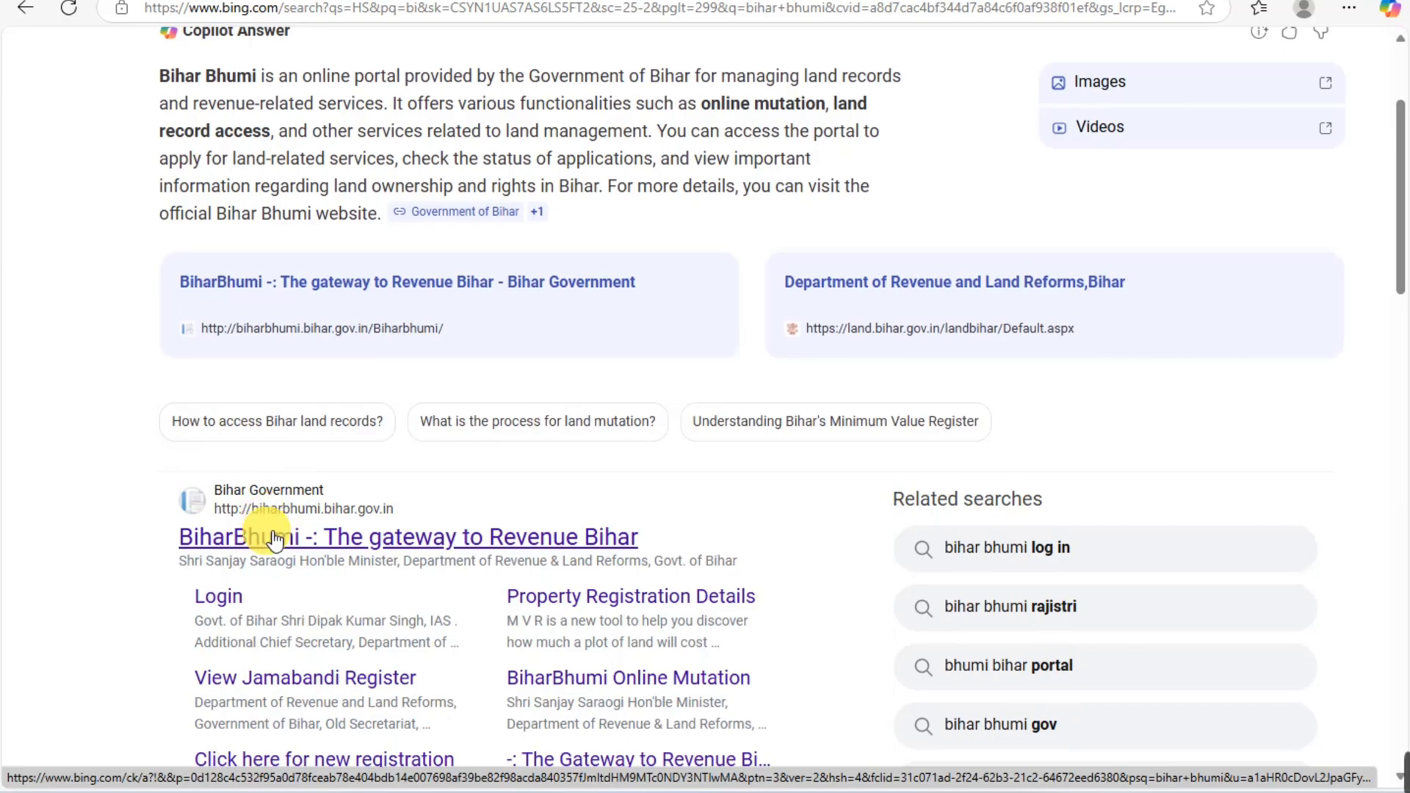
click(360, 514)
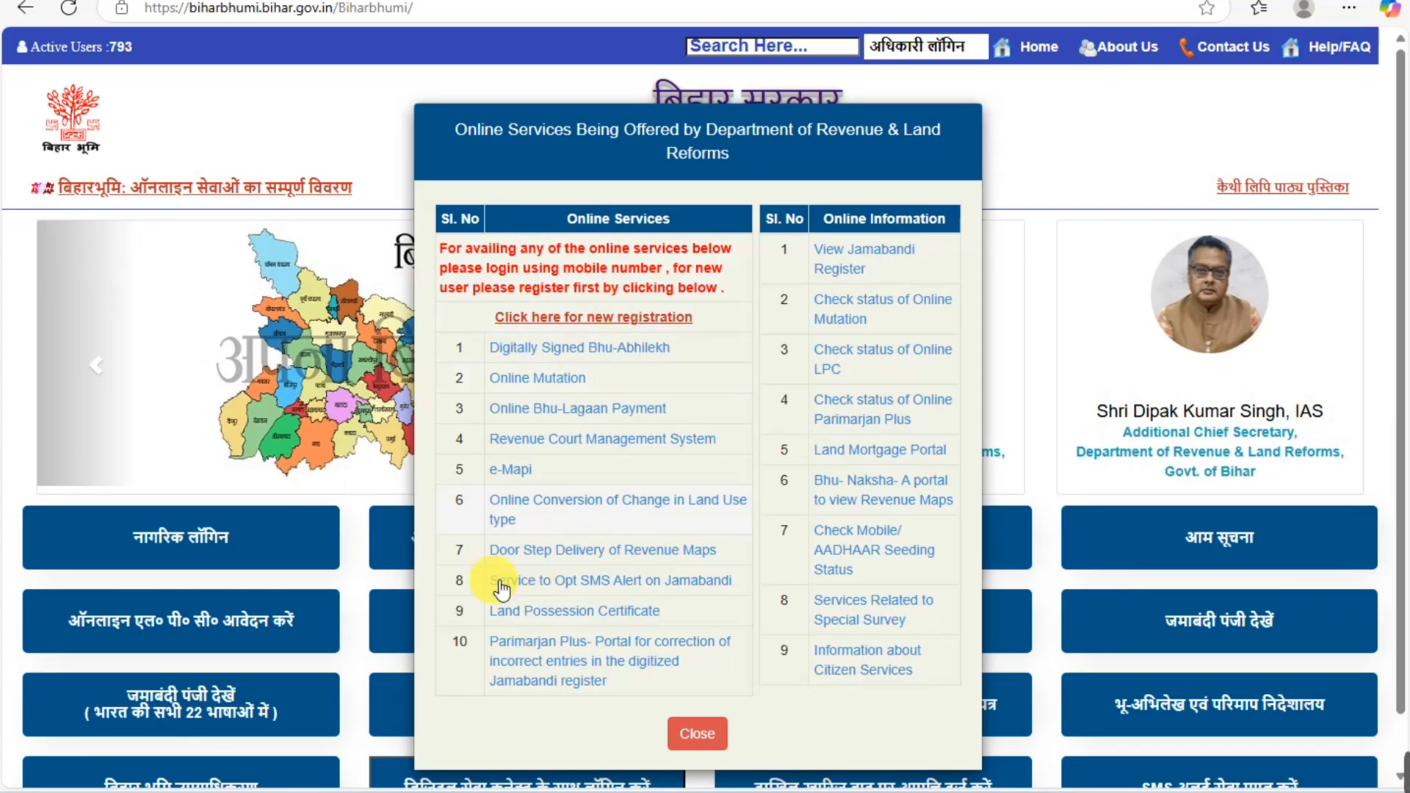
click(698, 744)
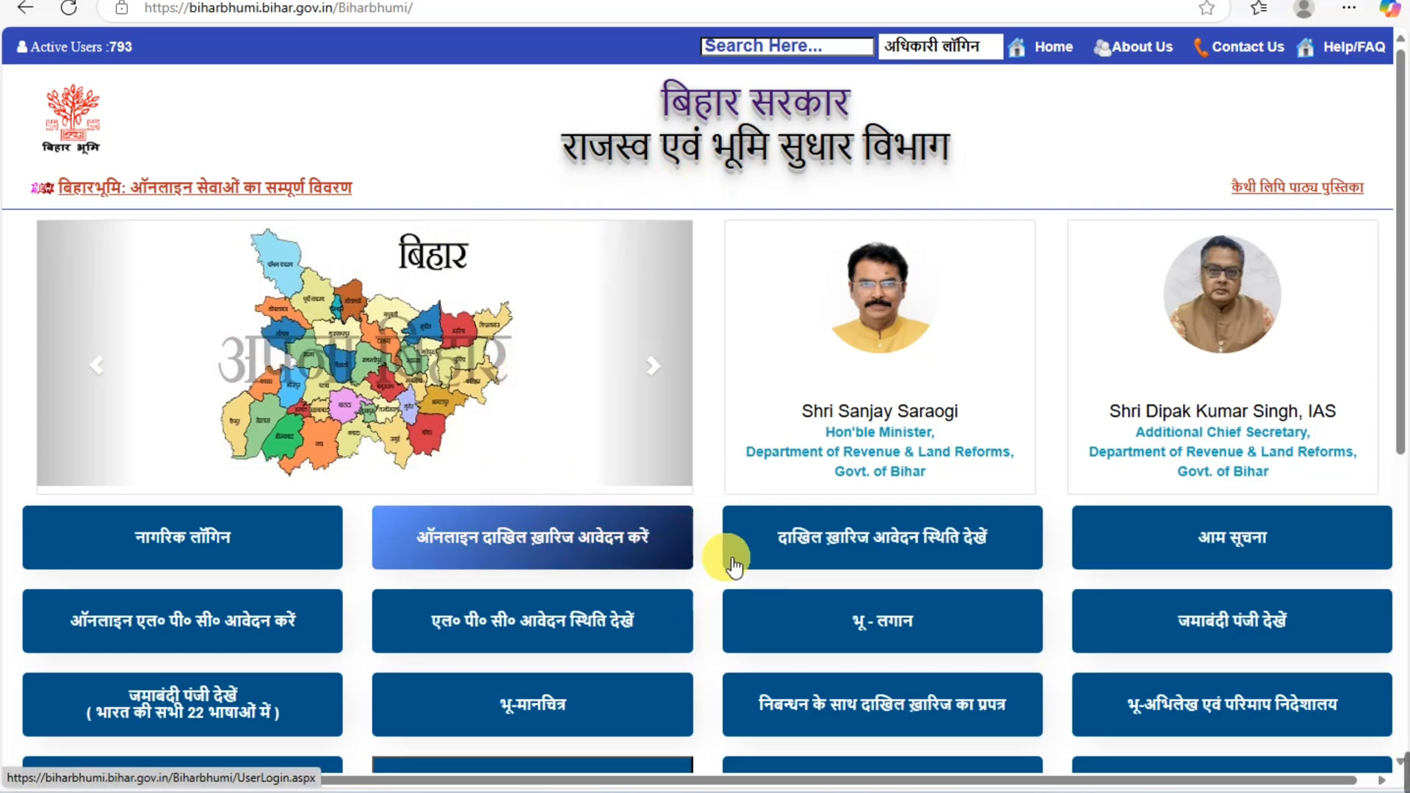
scroll(767, 576, down, 1)
click(1240, 517)
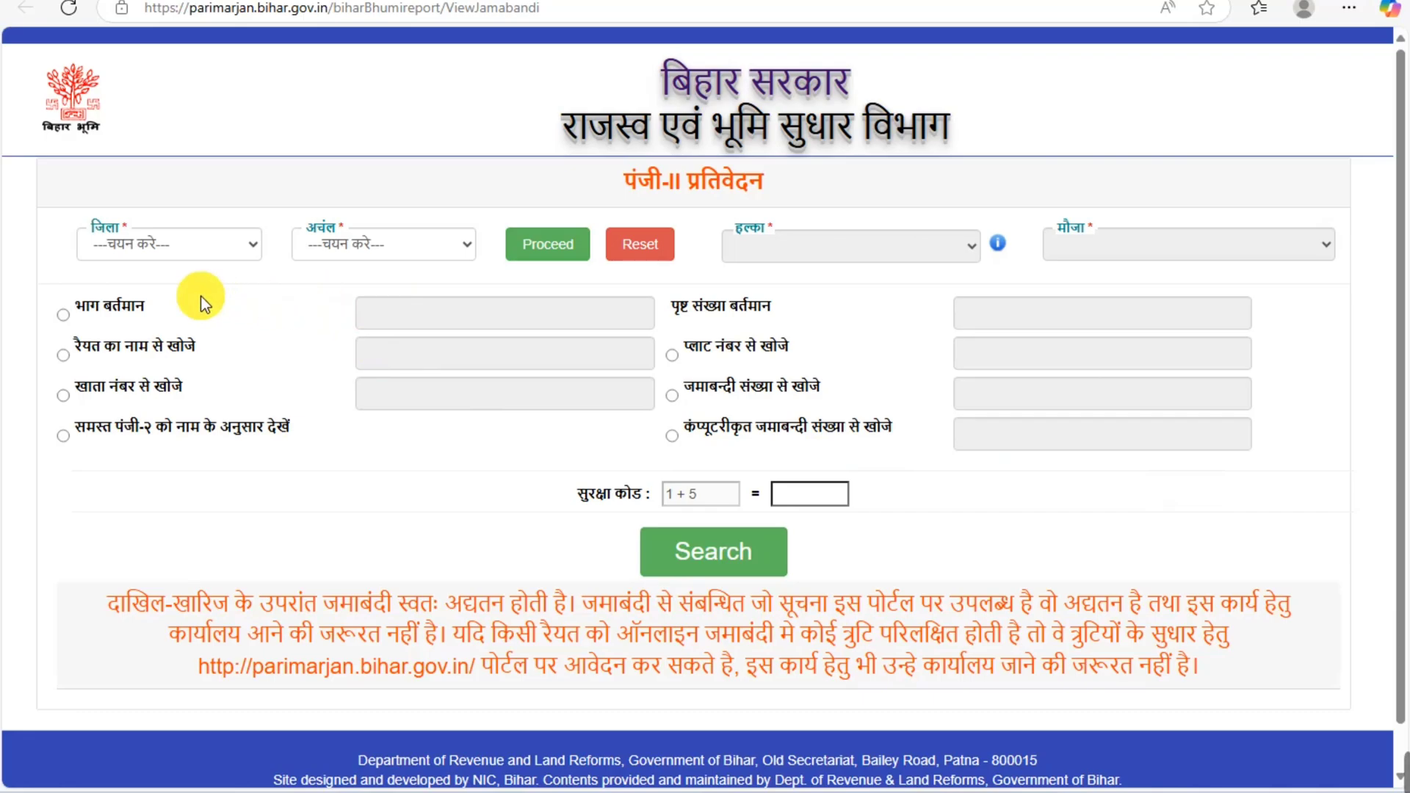
Step: Choose district Siwan and circle Nautan for the register report, and proceed to the halka and mauja selection
click(210, 254)
scroll(162, 551, down, 3)
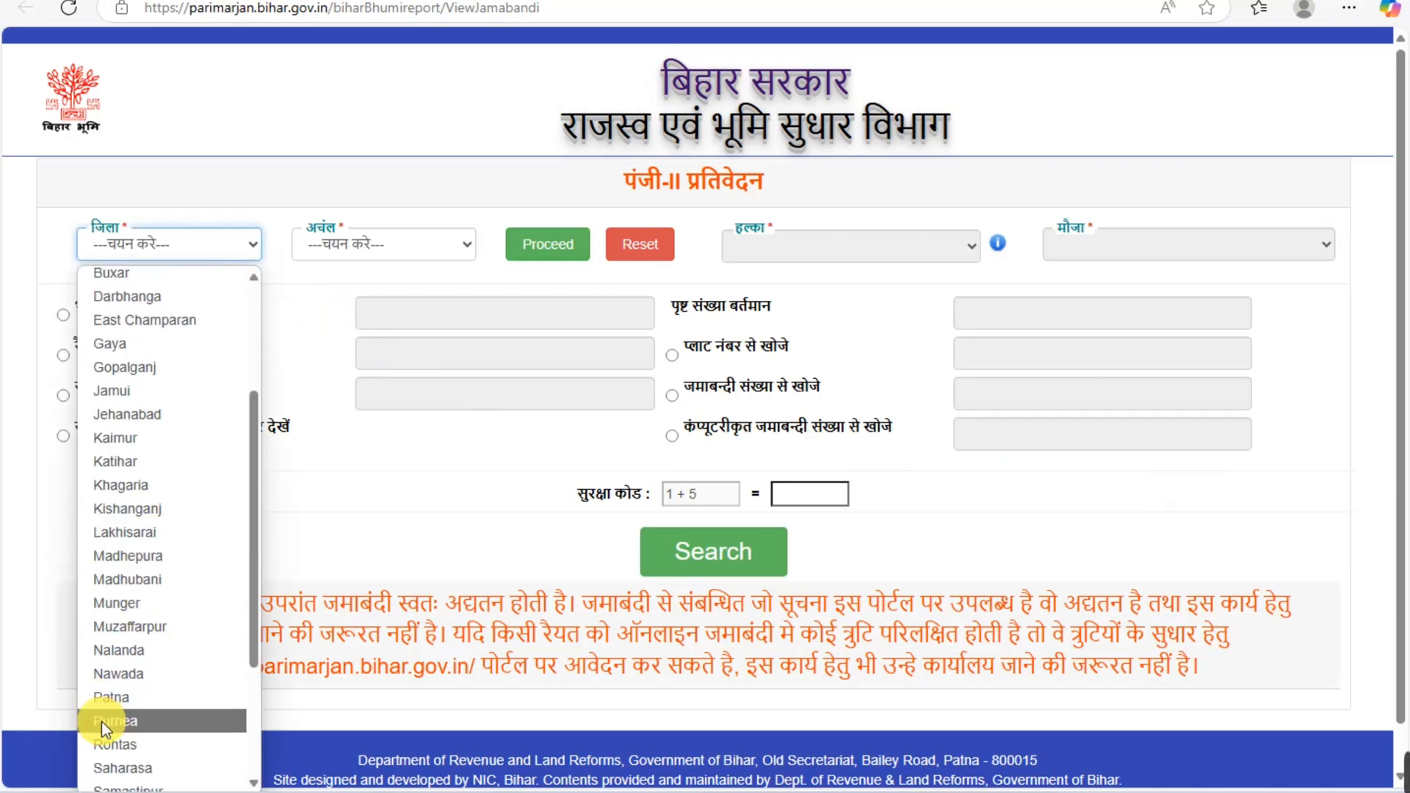
scroll(110, 726, down, 3)
click(120, 724)
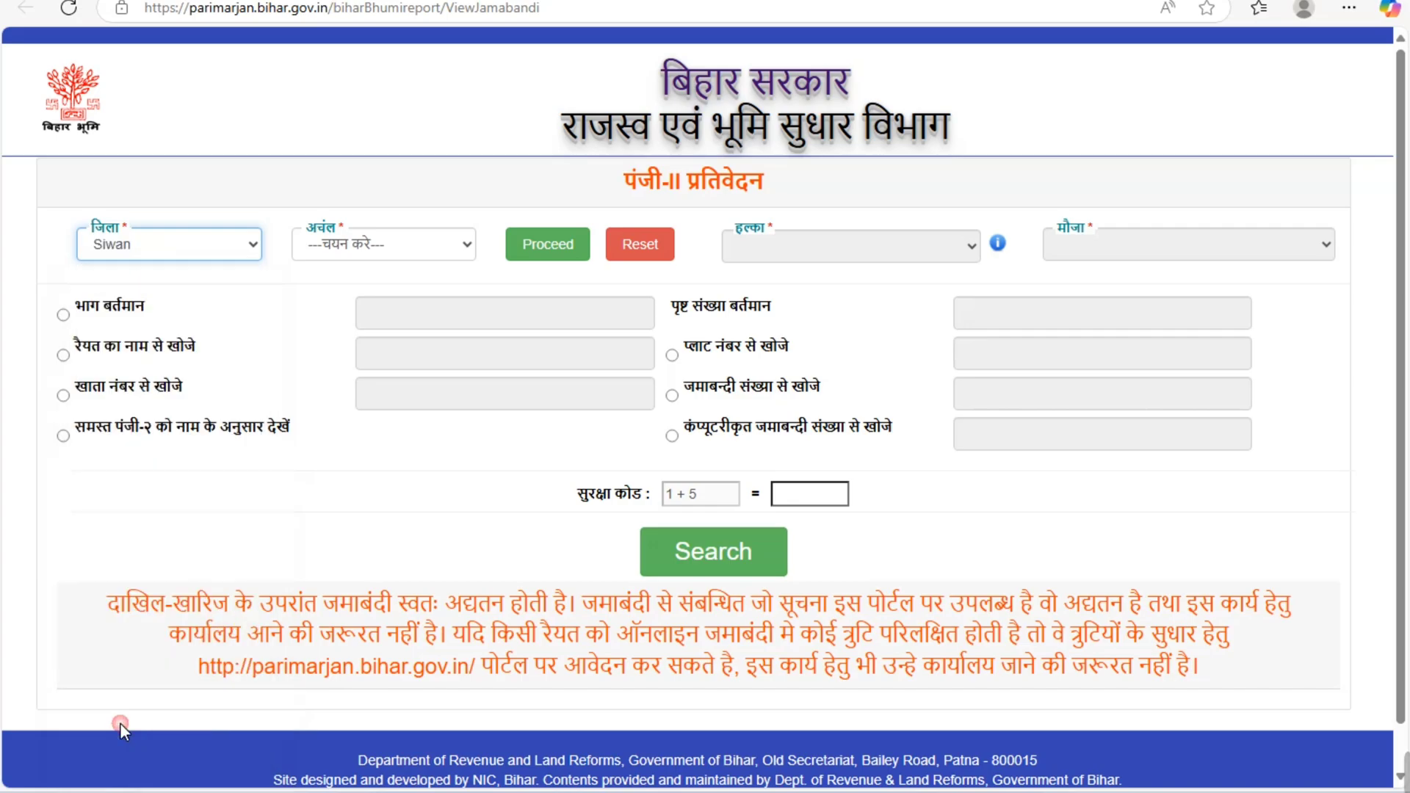
click(334, 244)
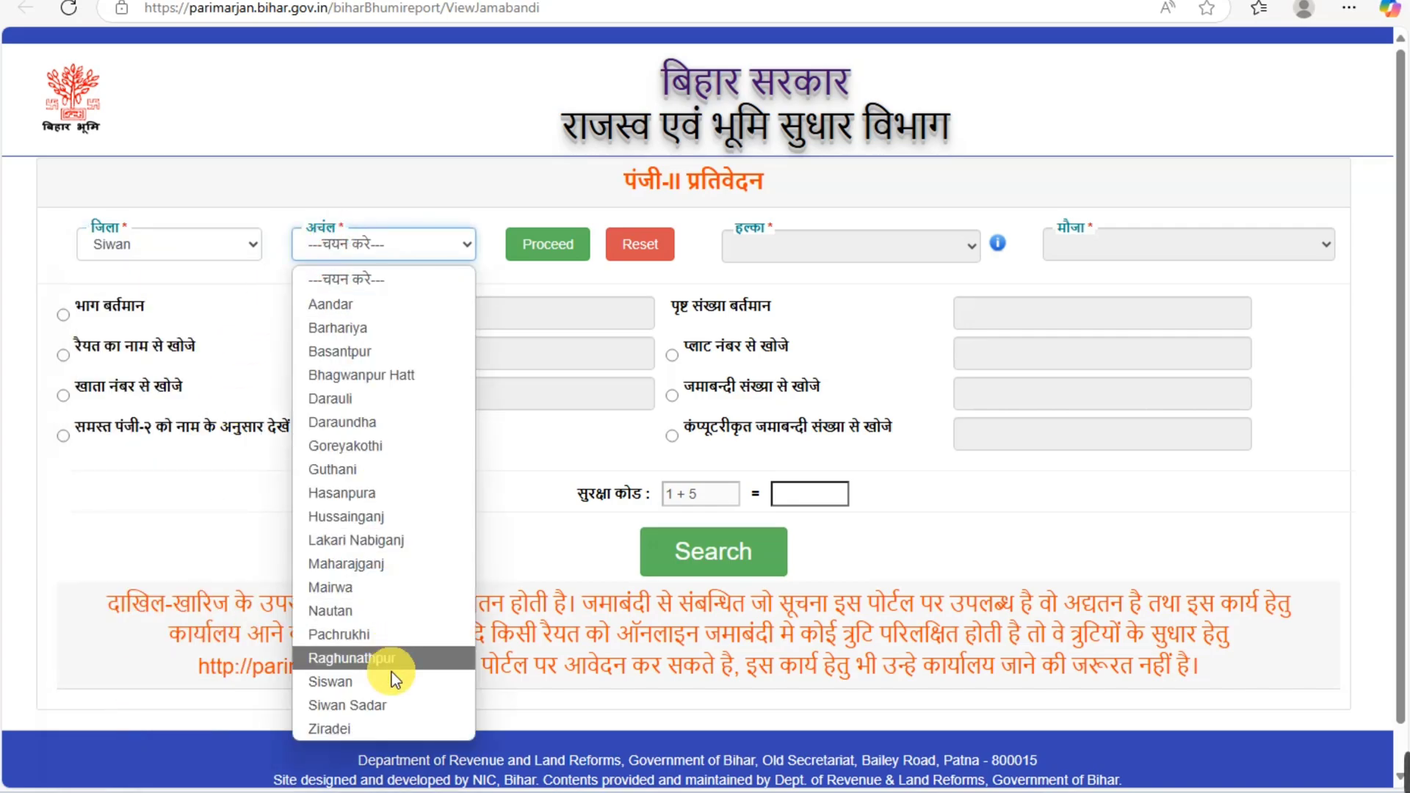
click(363, 610)
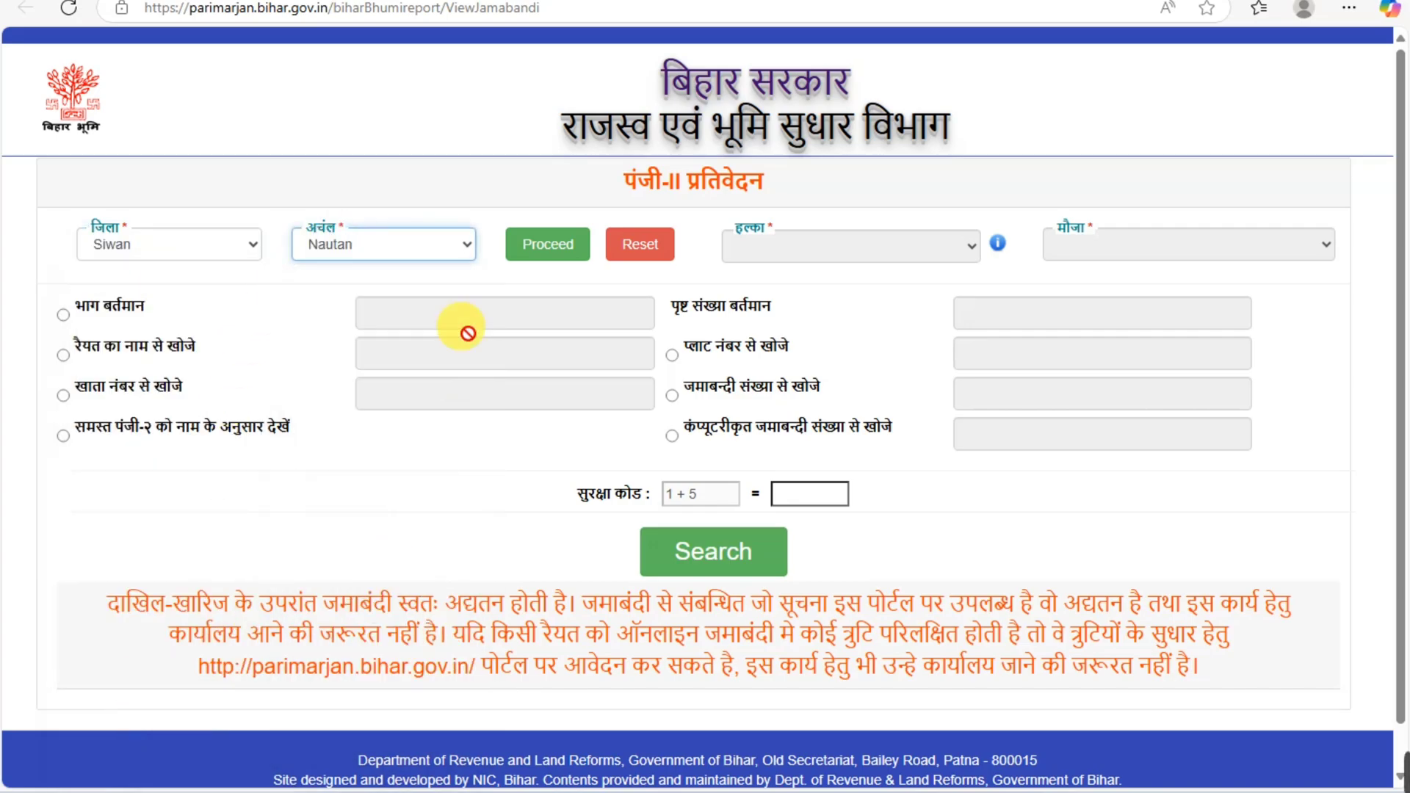
click(586, 245)
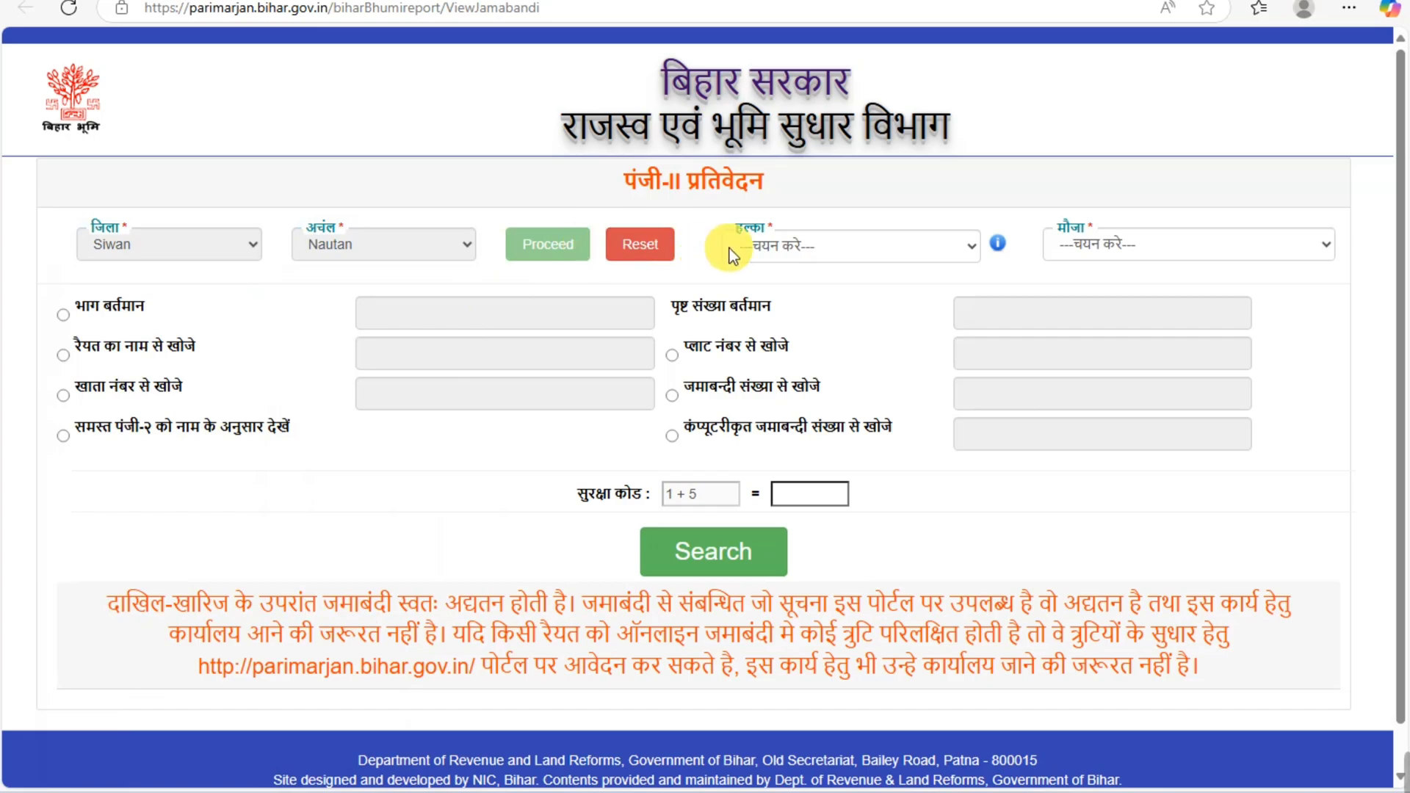
Step: Set the halka to मुरारपट्टी and the mauja to मुरारपटटी - 10
click(807, 250)
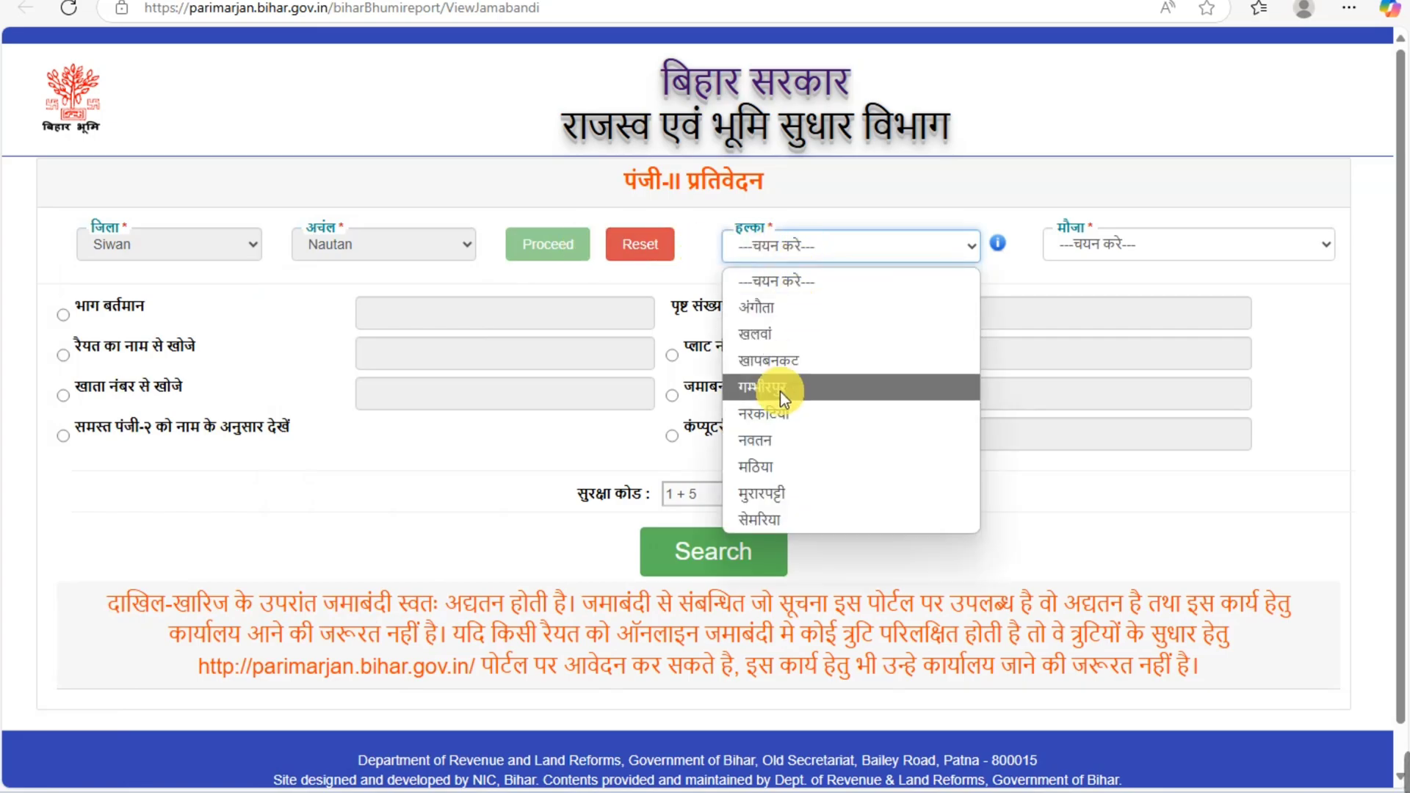
click(786, 491)
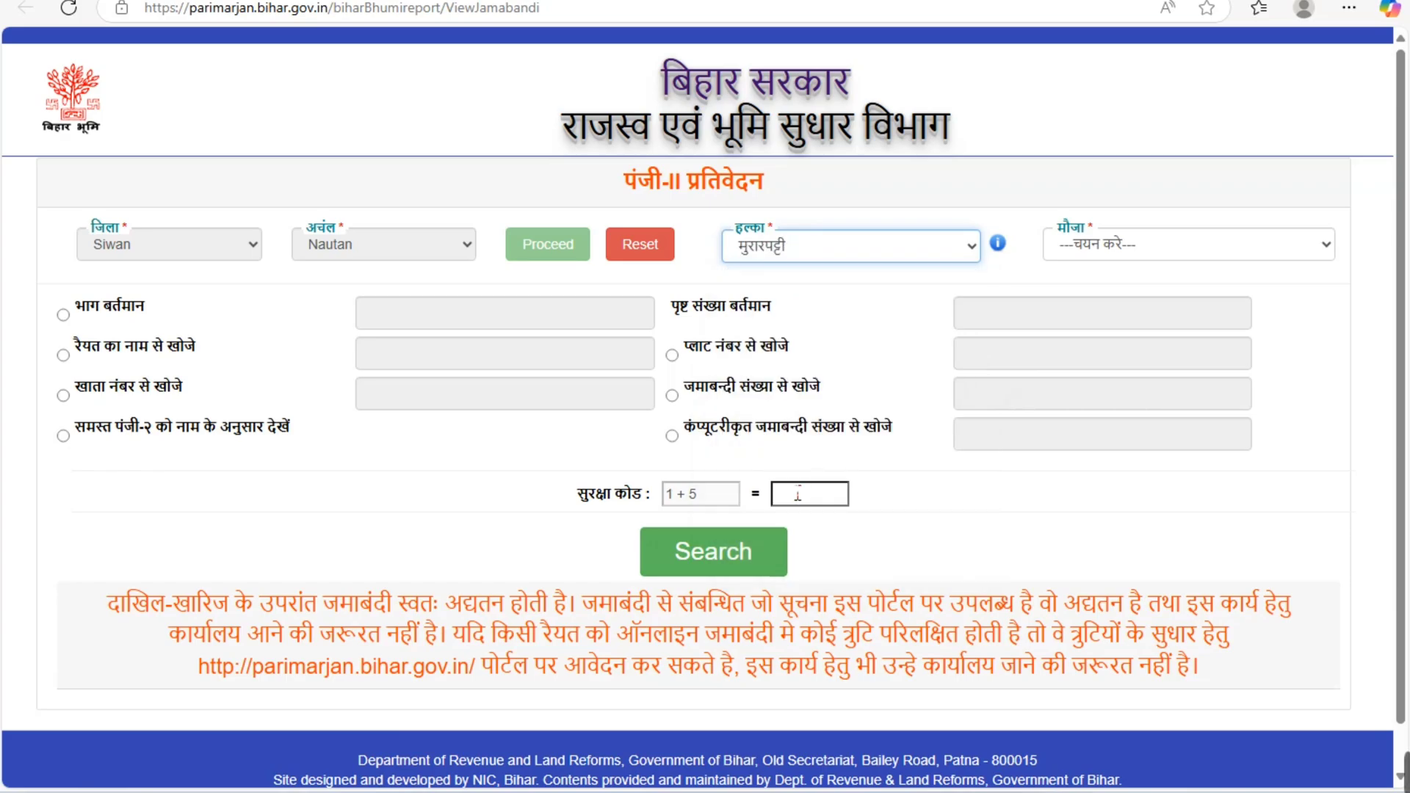
click(1144, 254)
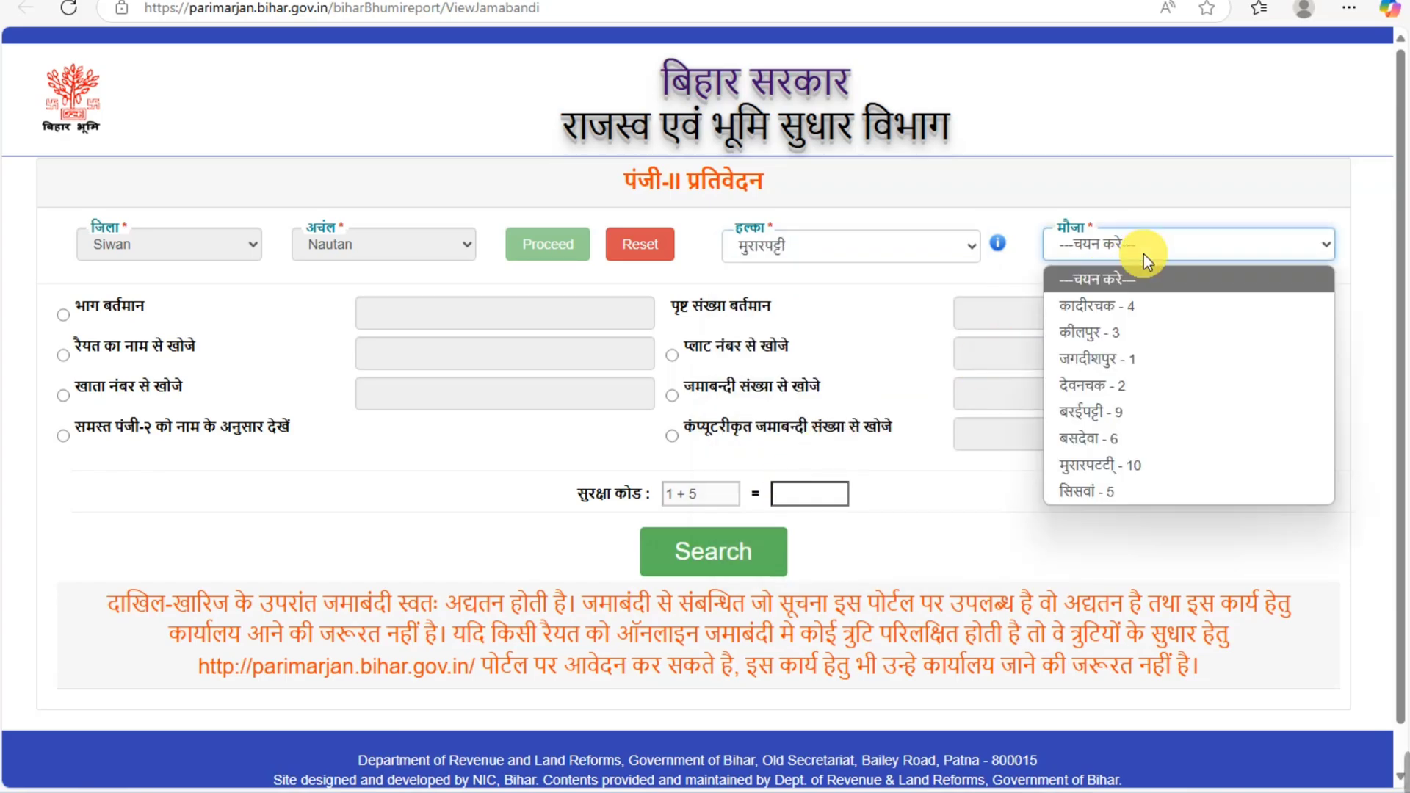
click(1169, 466)
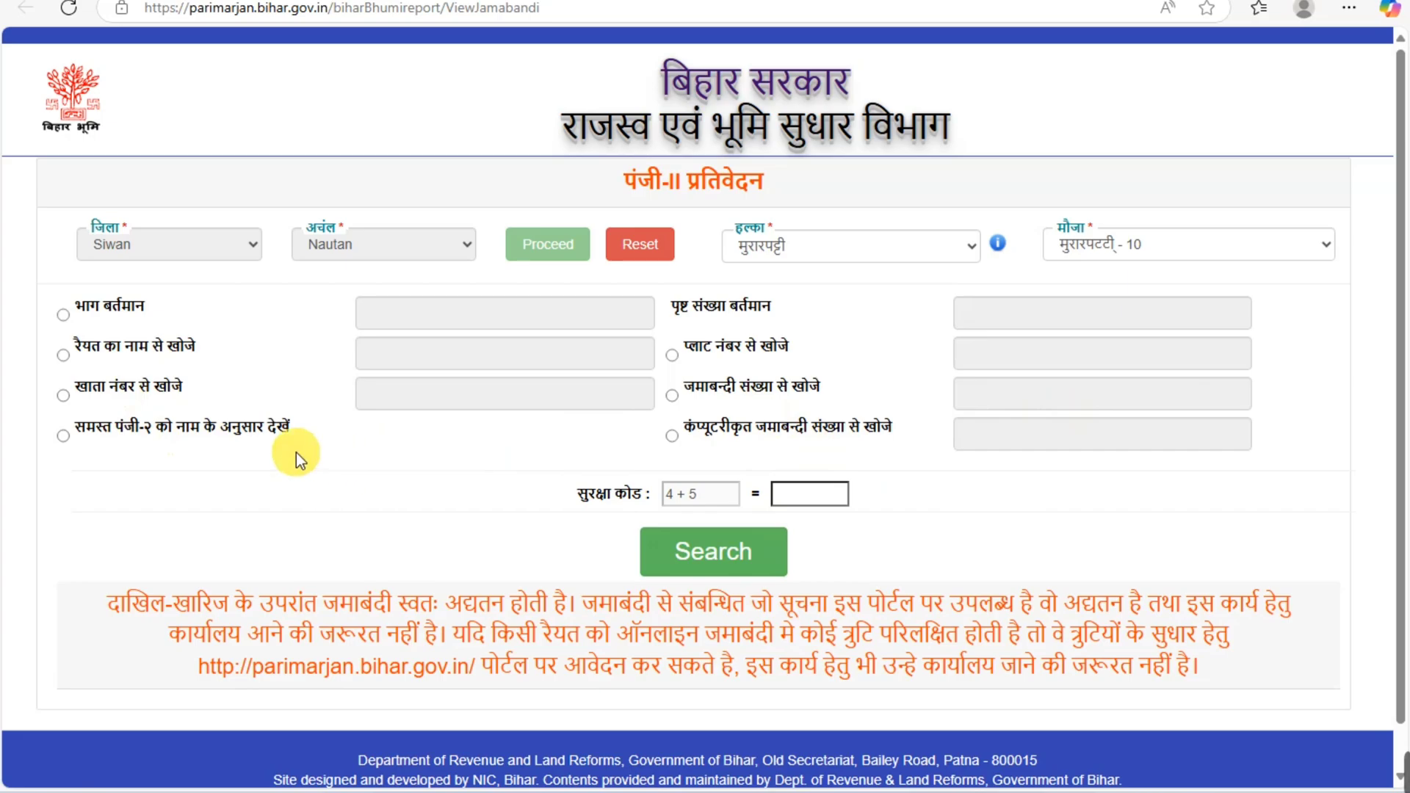
Step: Search the register by khata number 13, answering the arithmetic security question
click(64, 396)
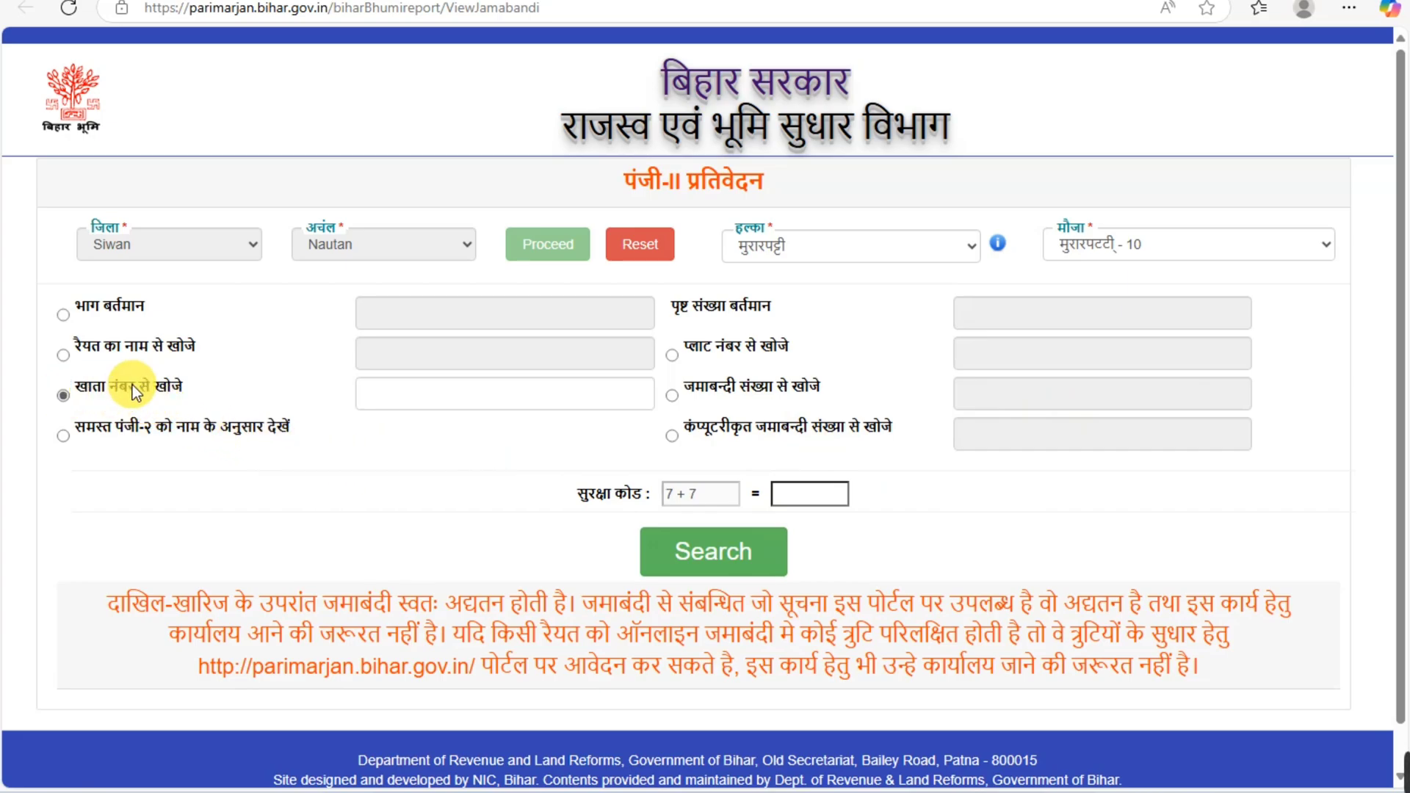
click(541, 395)
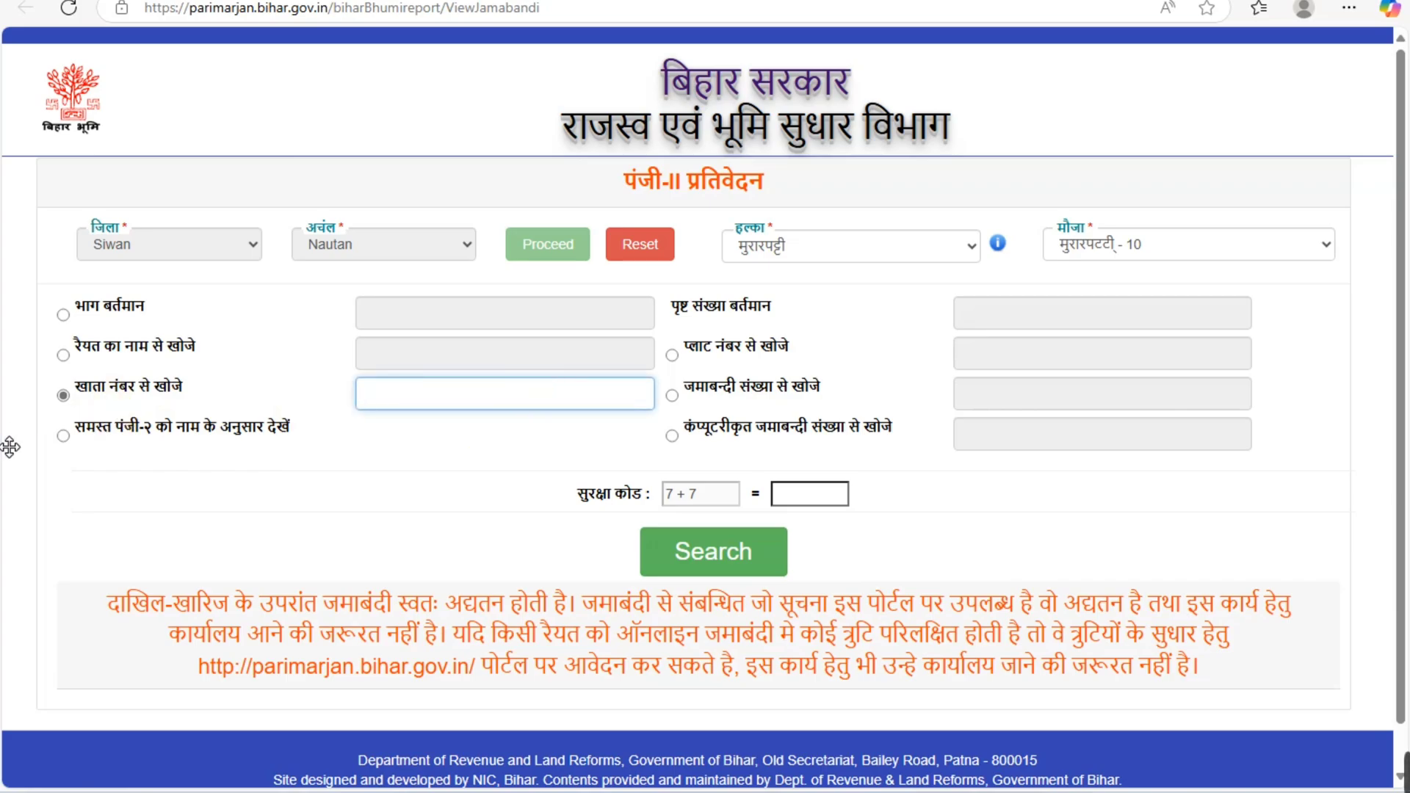
text(13)
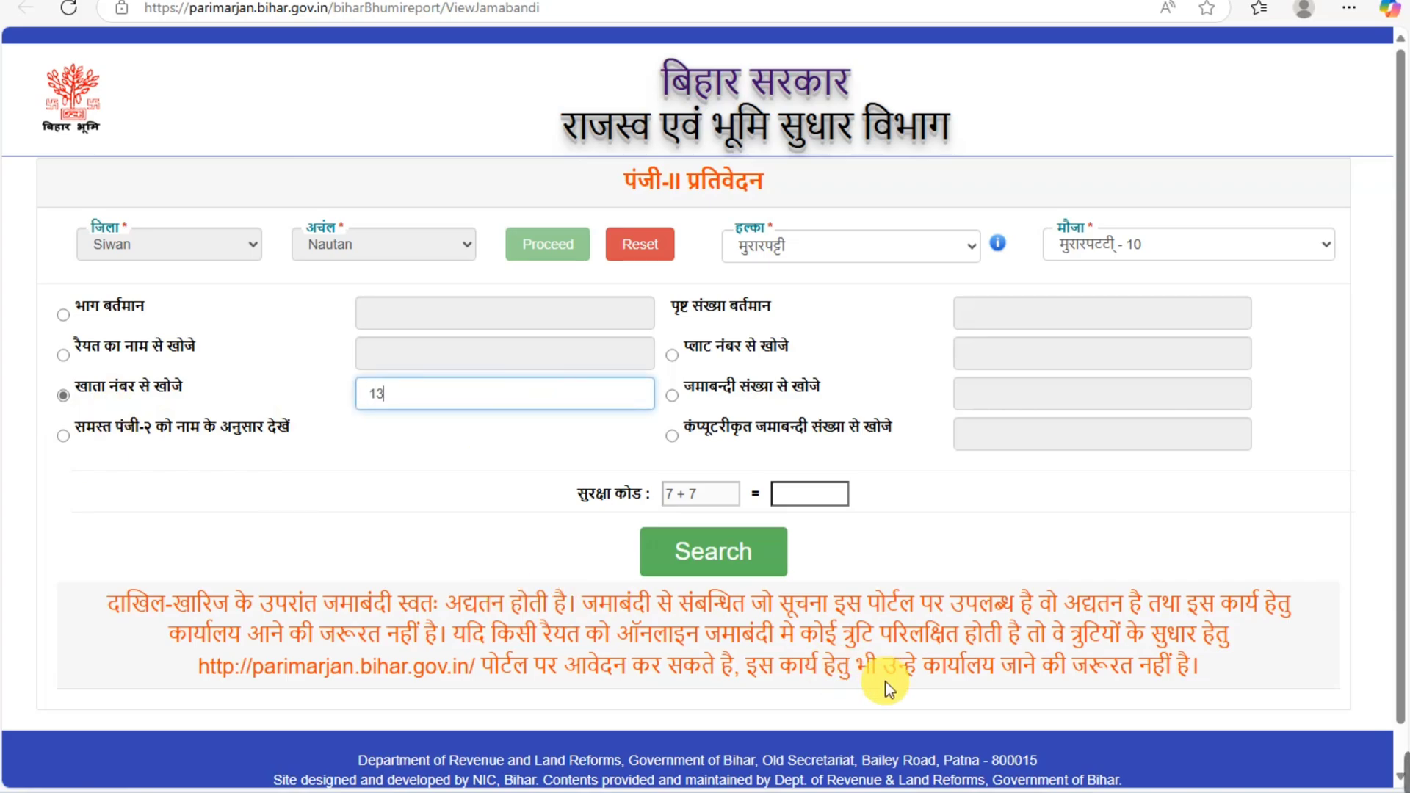
click(813, 491)
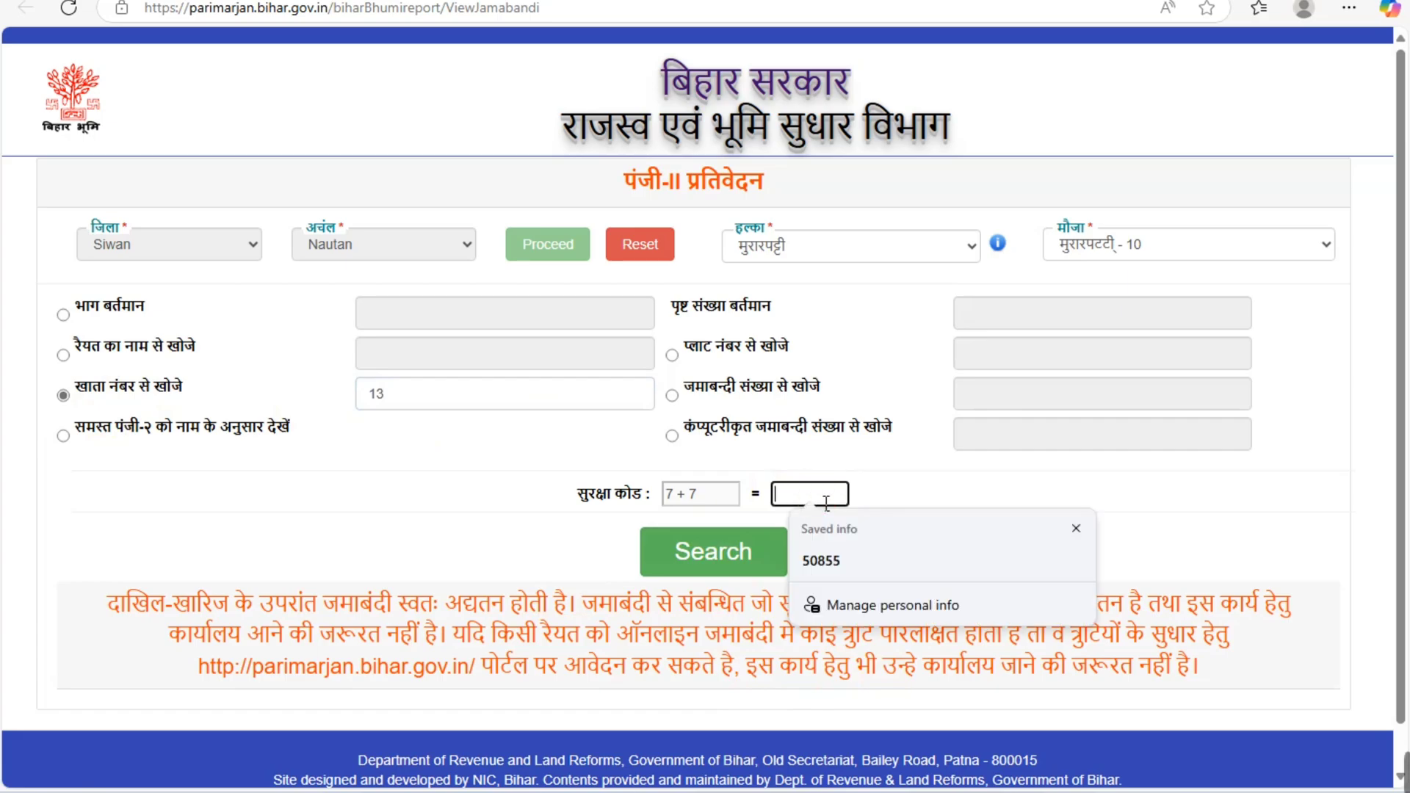
text(14)
click(768, 562)
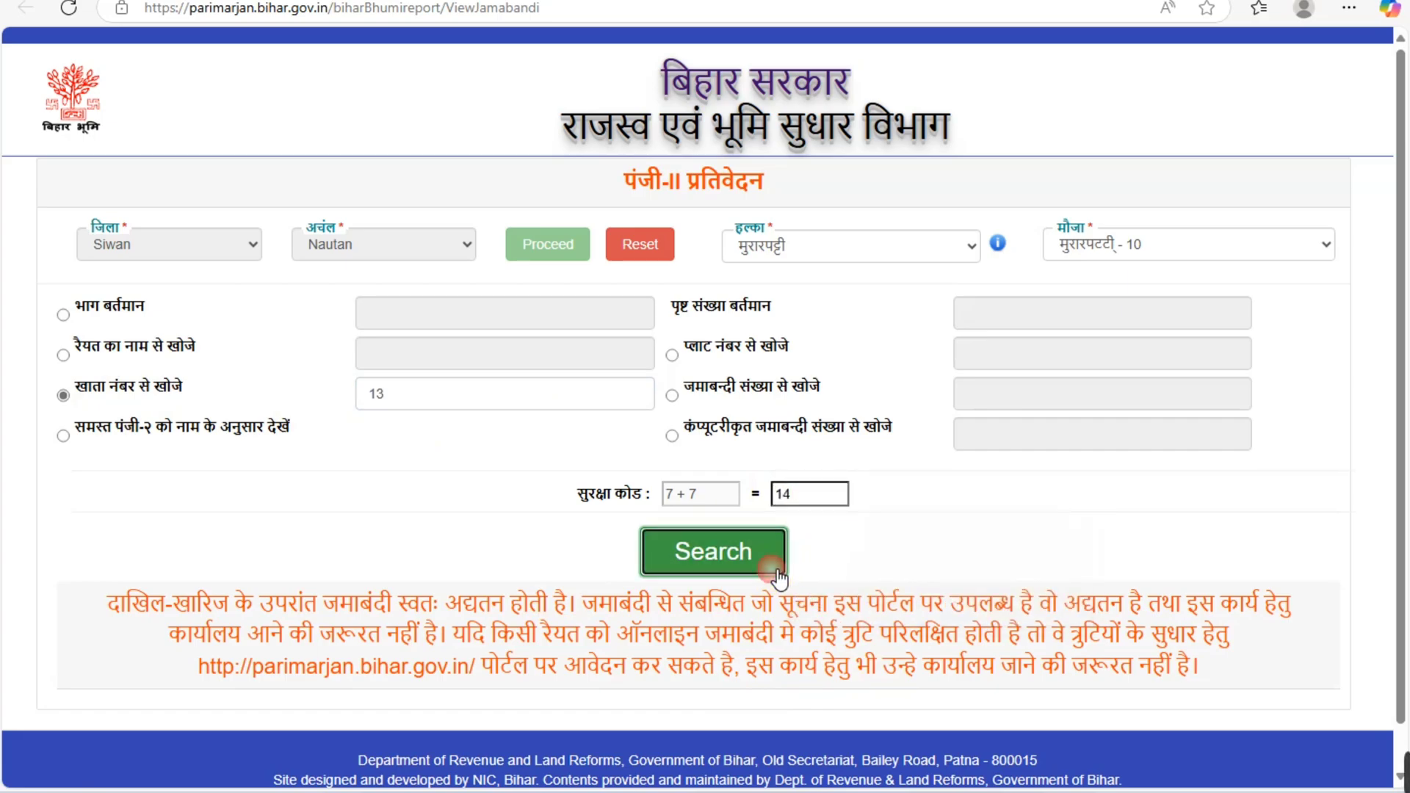
Step: Open the Jamabandi register copy of the third entry in the result list and dismiss the translation offer
scroll(781, 578, down, 5)
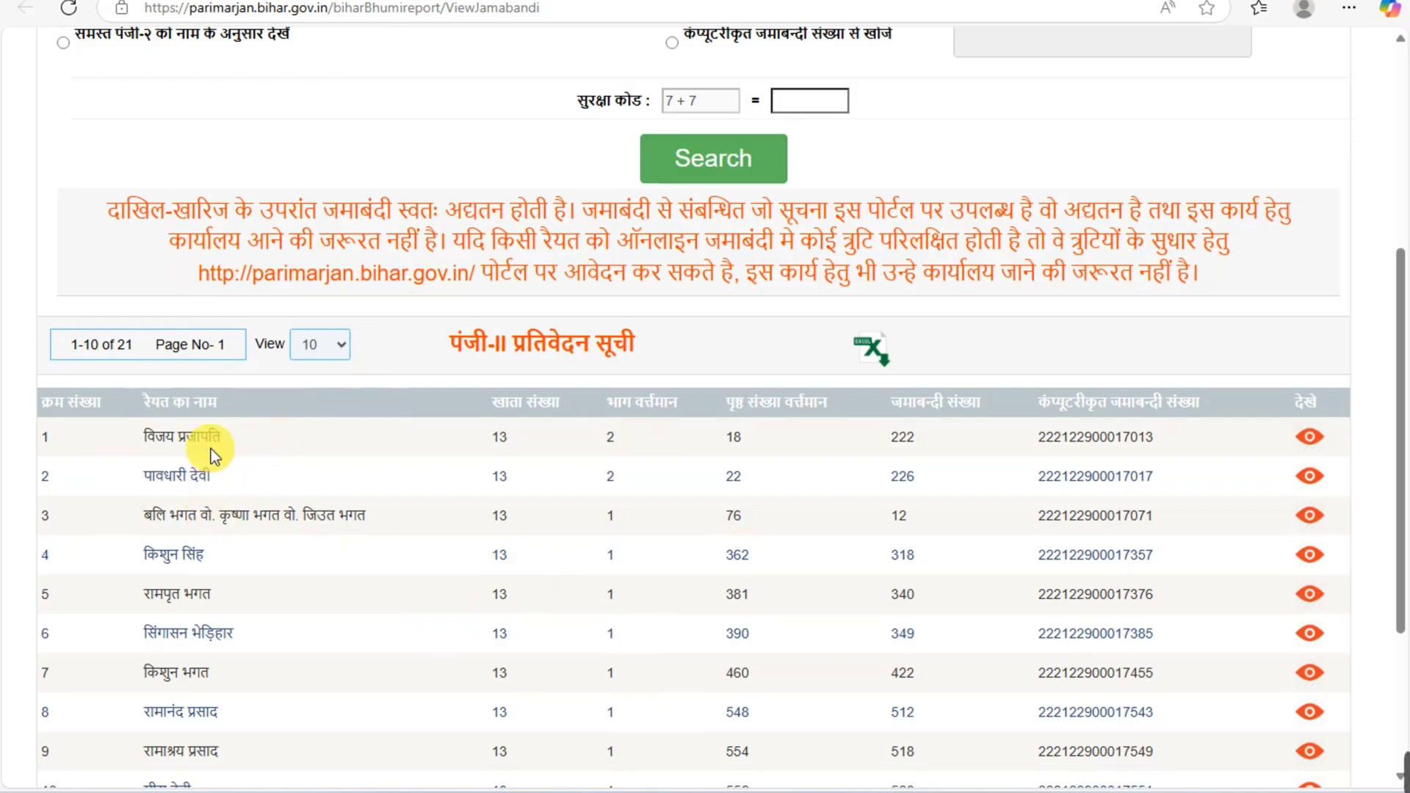
scroll(211, 636, down, 3)
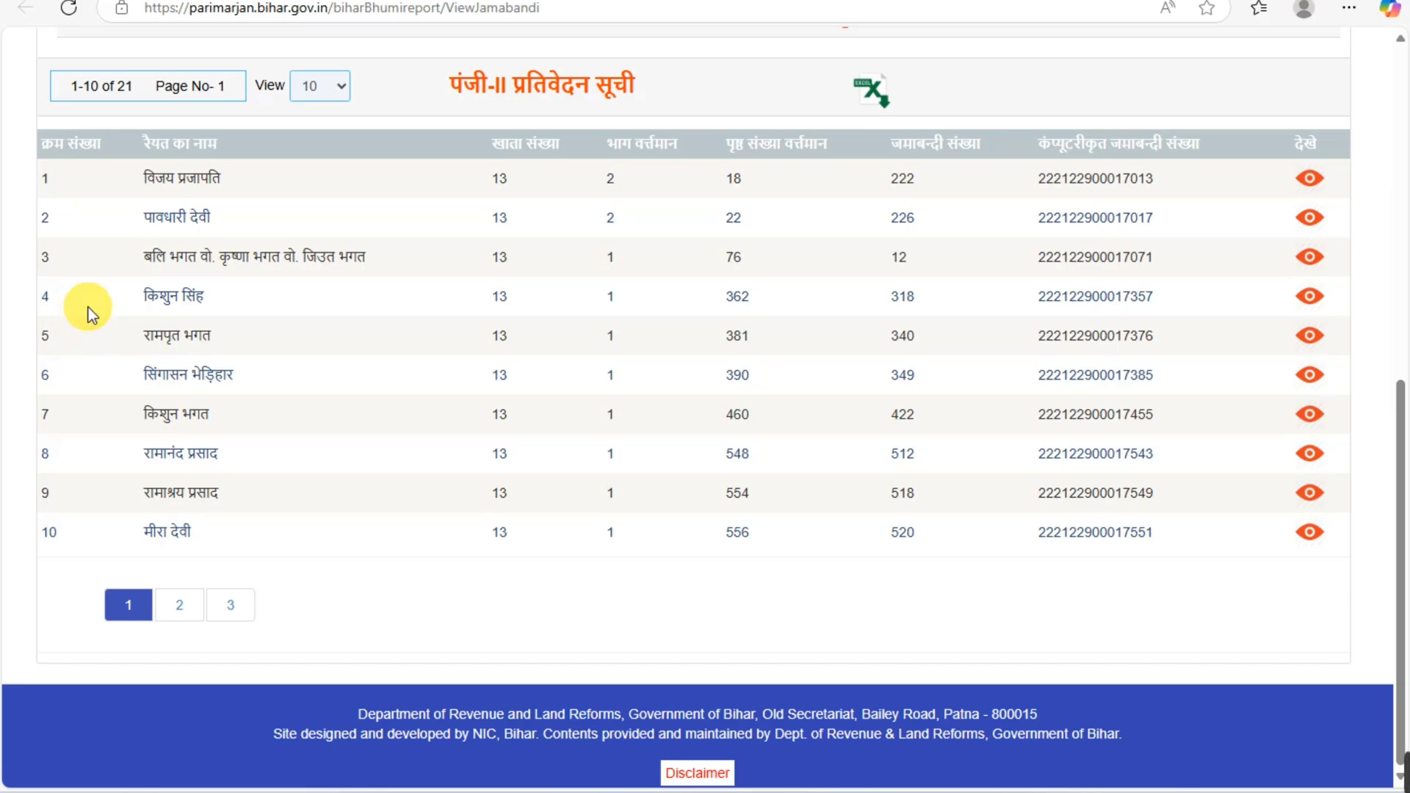
scroll(88, 307, up, 2)
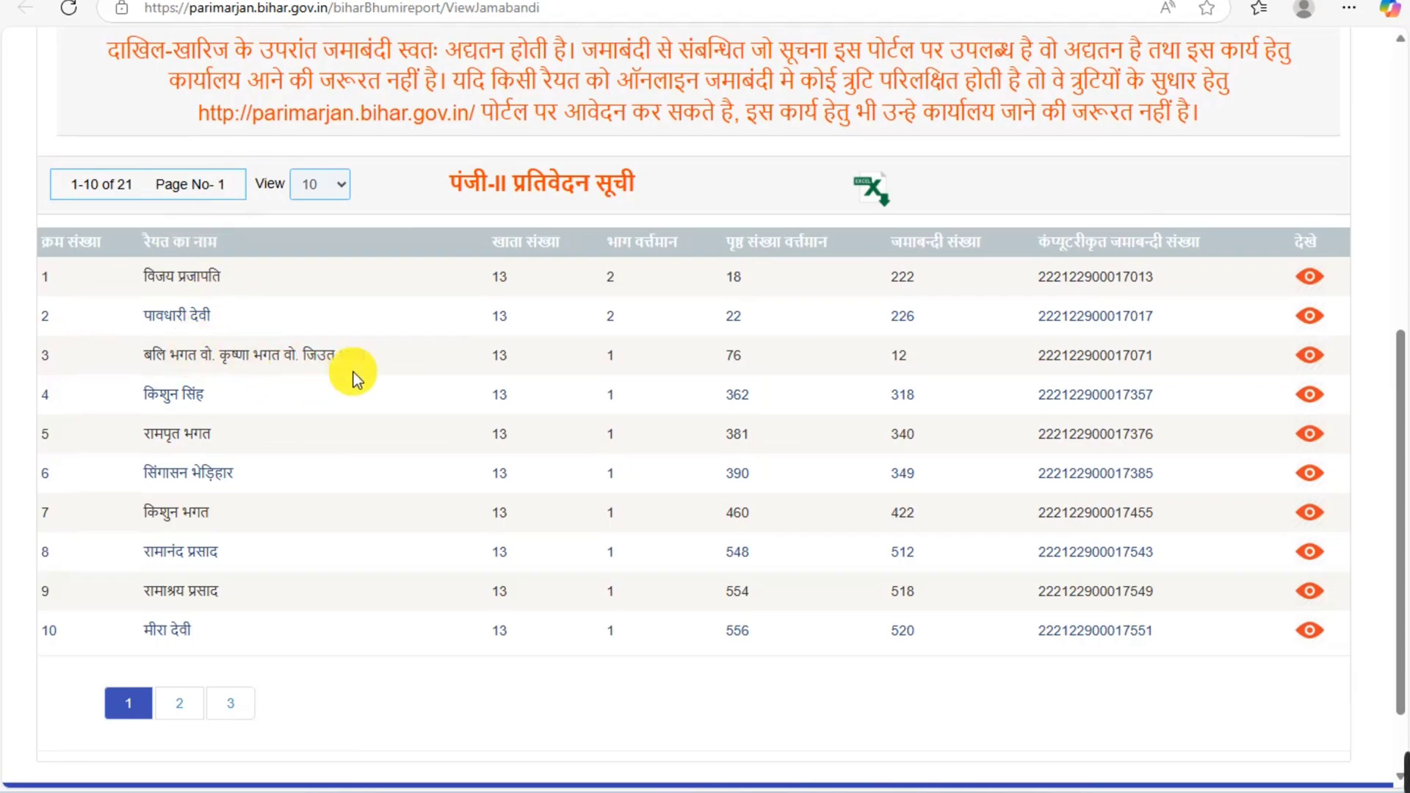
click(1312, 355)
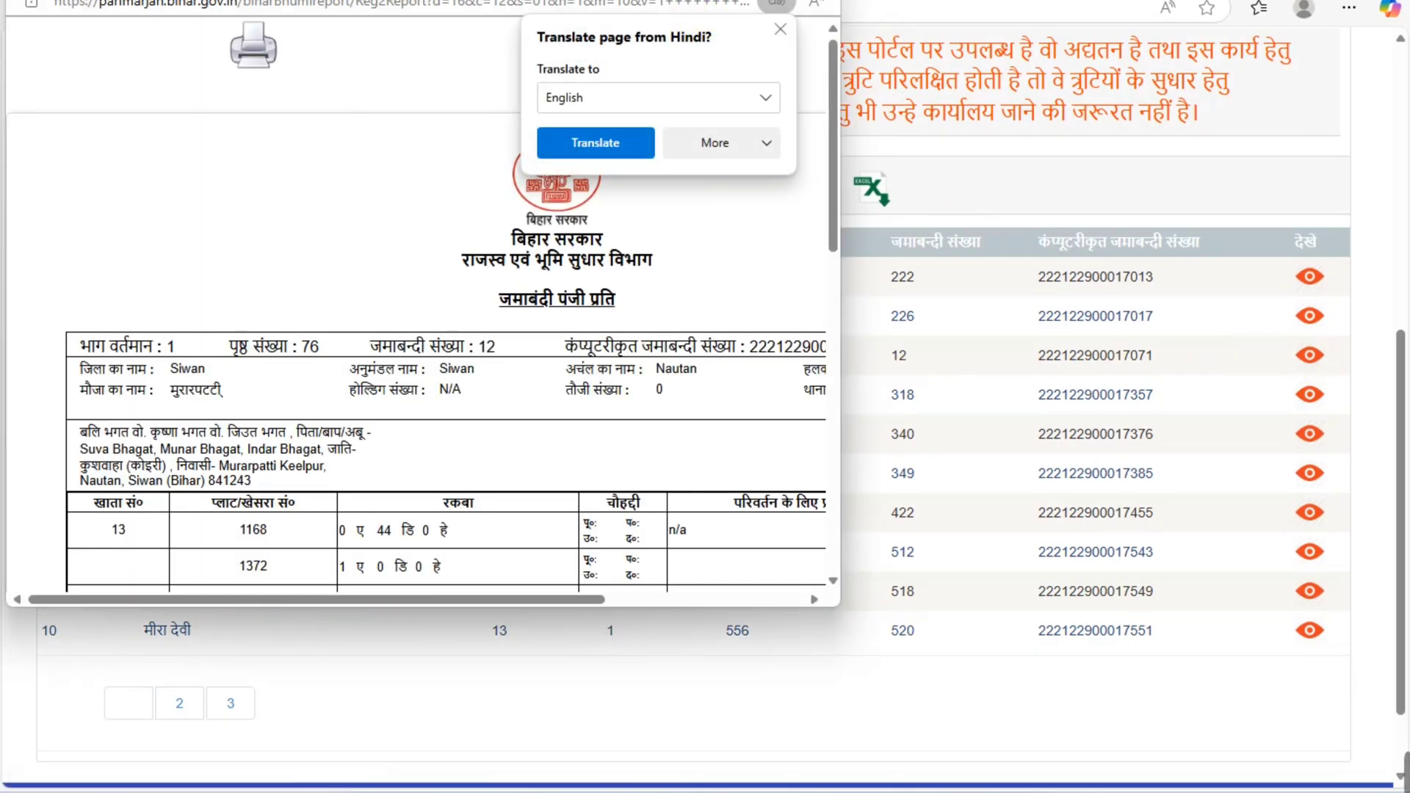
click(337, 365)
Step: Examine the plot areas, last rent payments and mutation cases with their status in the register copy, dismissing the page-refresh alert
scroll(243, 433, down, 2)
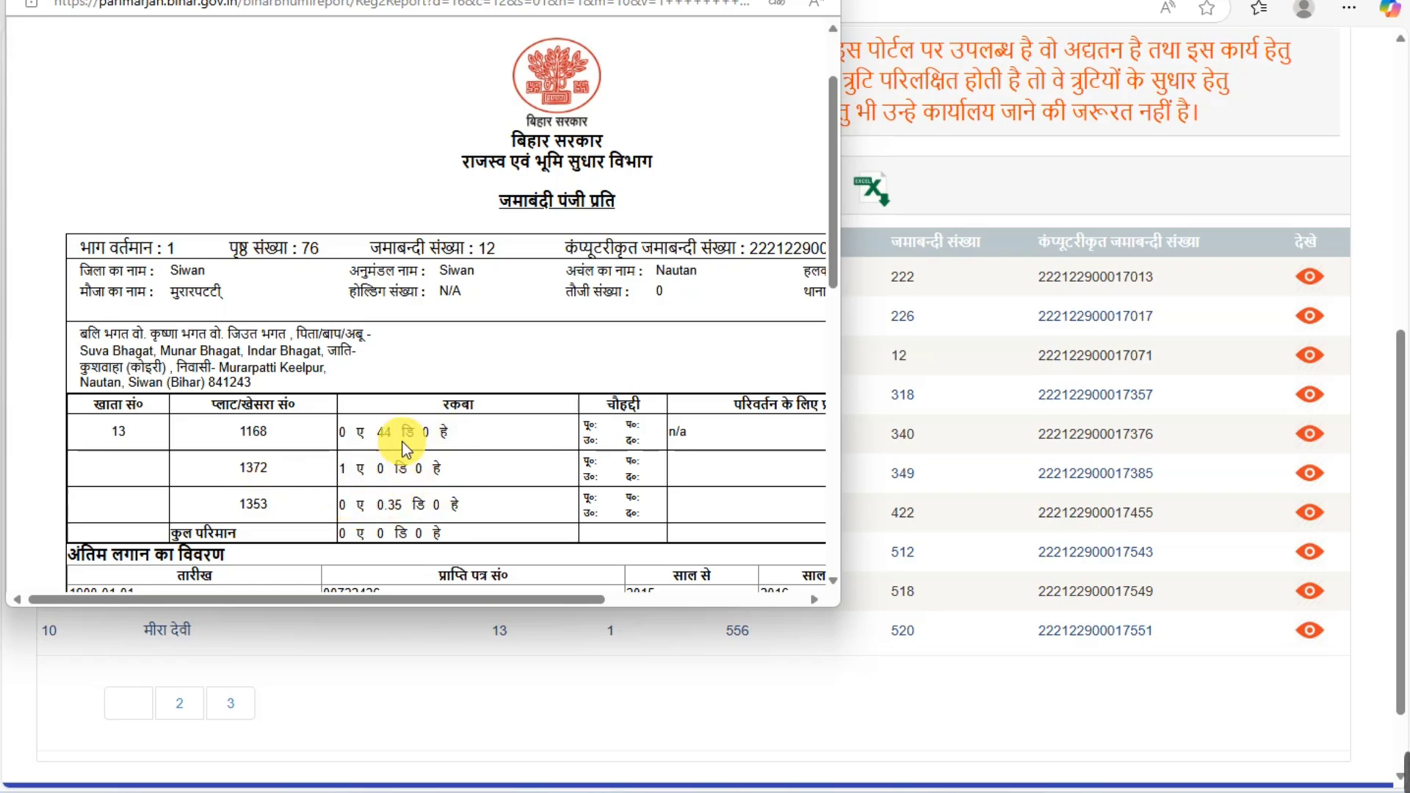
key(F5)
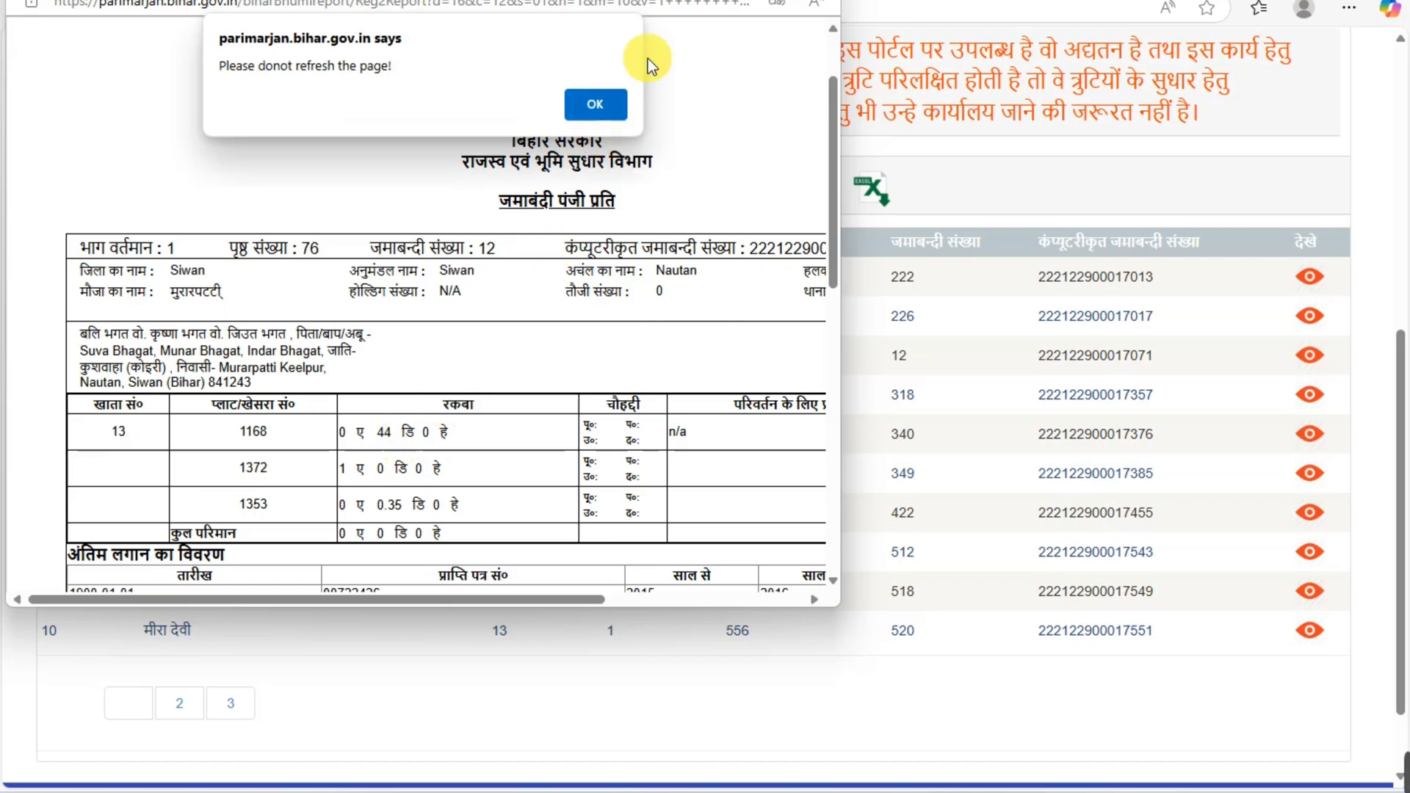
click(603, 109)
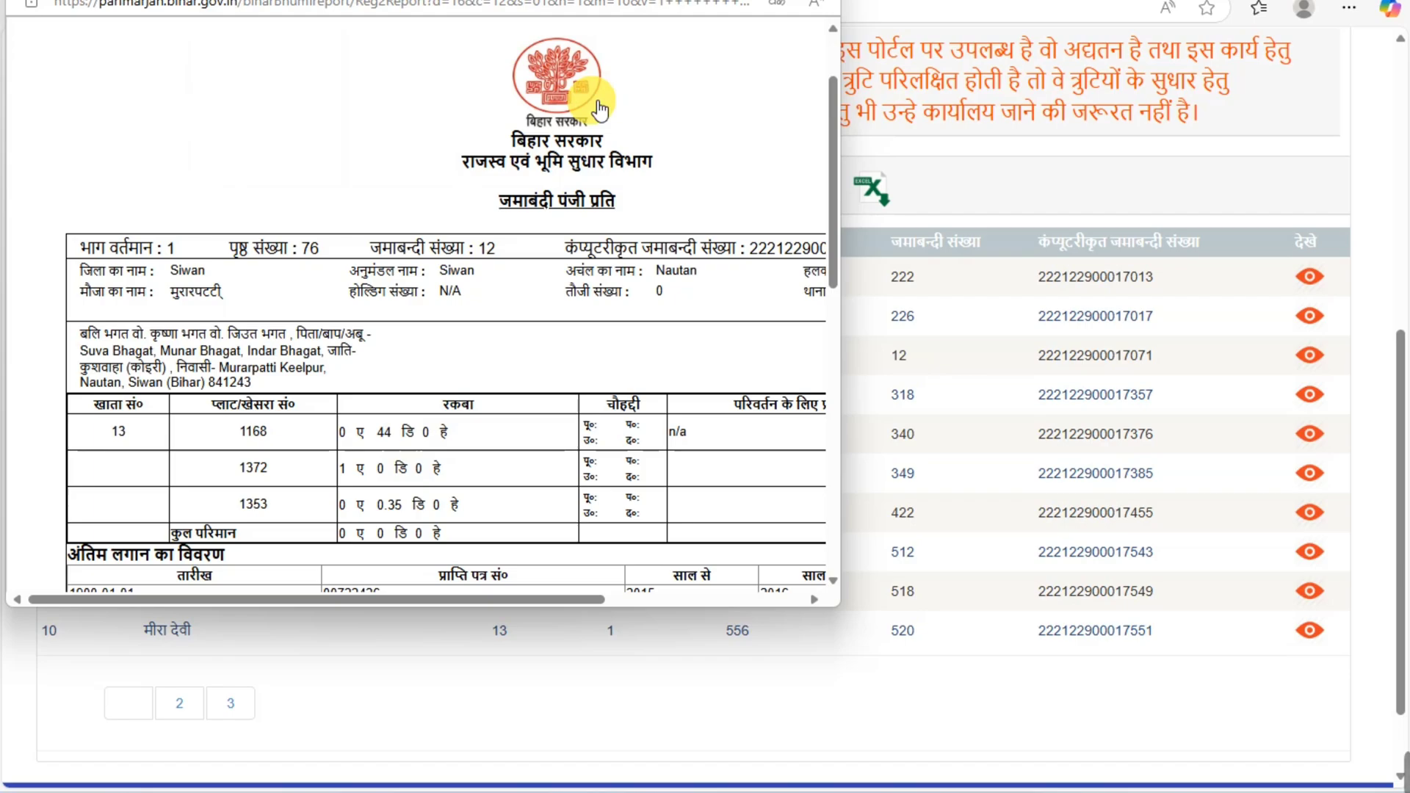
scroll(572, 254, down, 3)
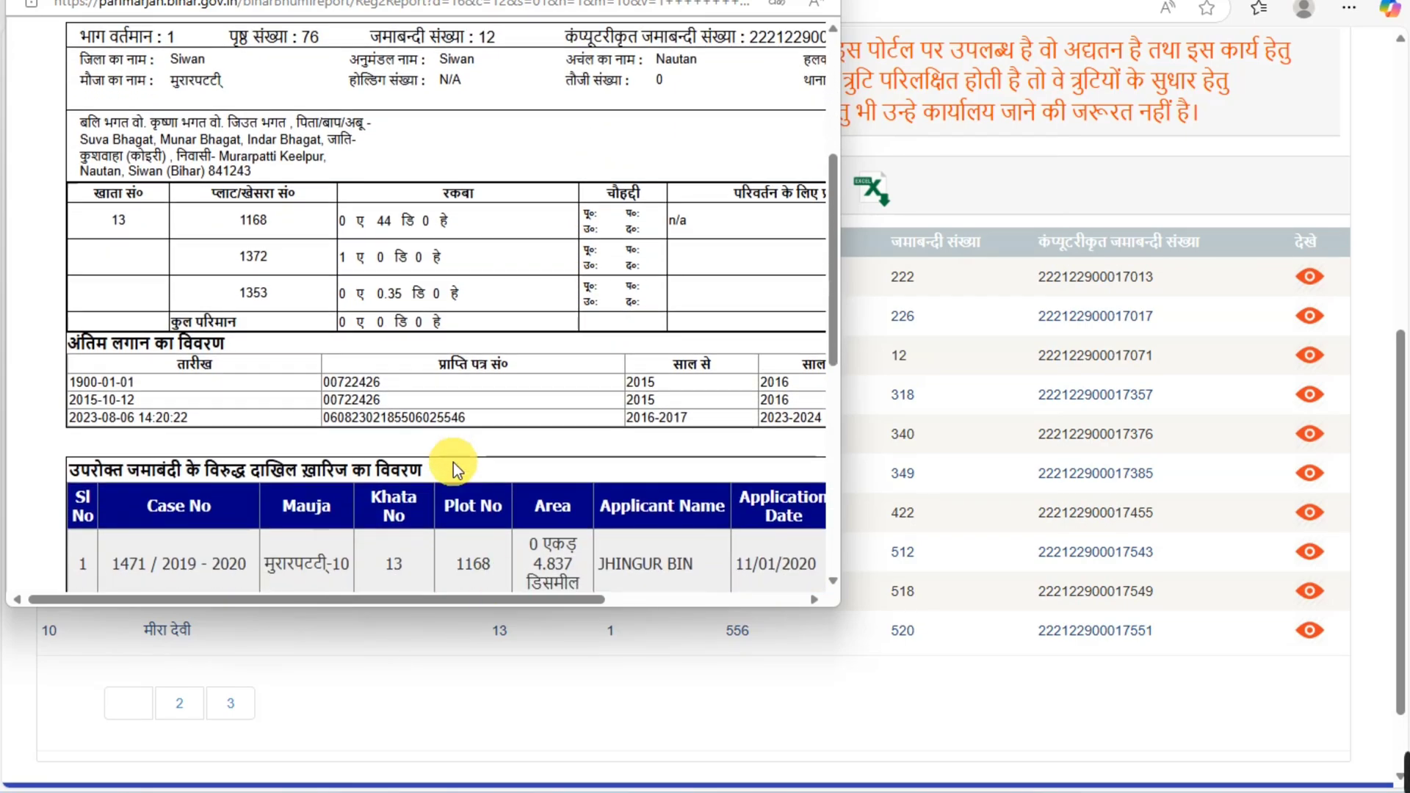
scroll(453, 462, down, 1)
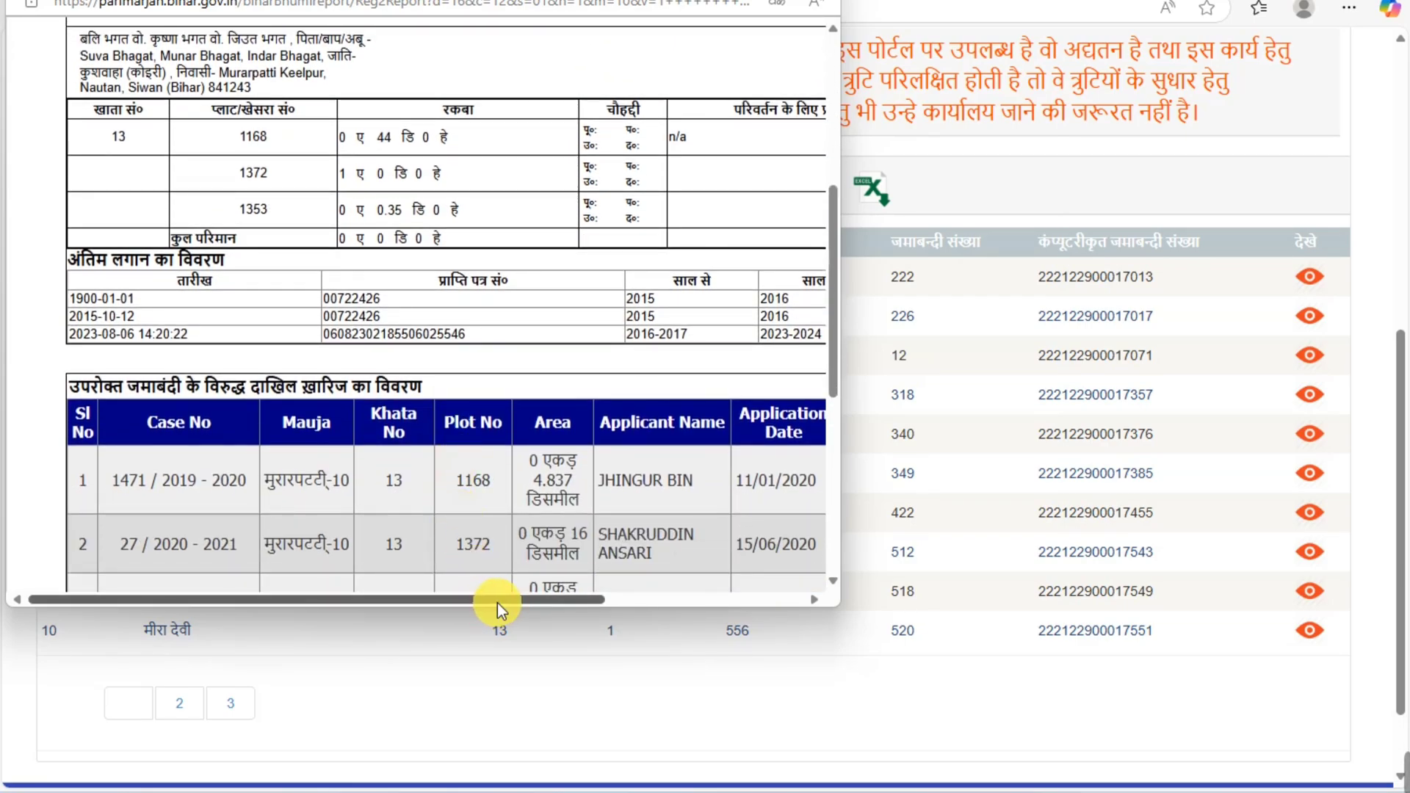
drag(497, 603, 712, 598)
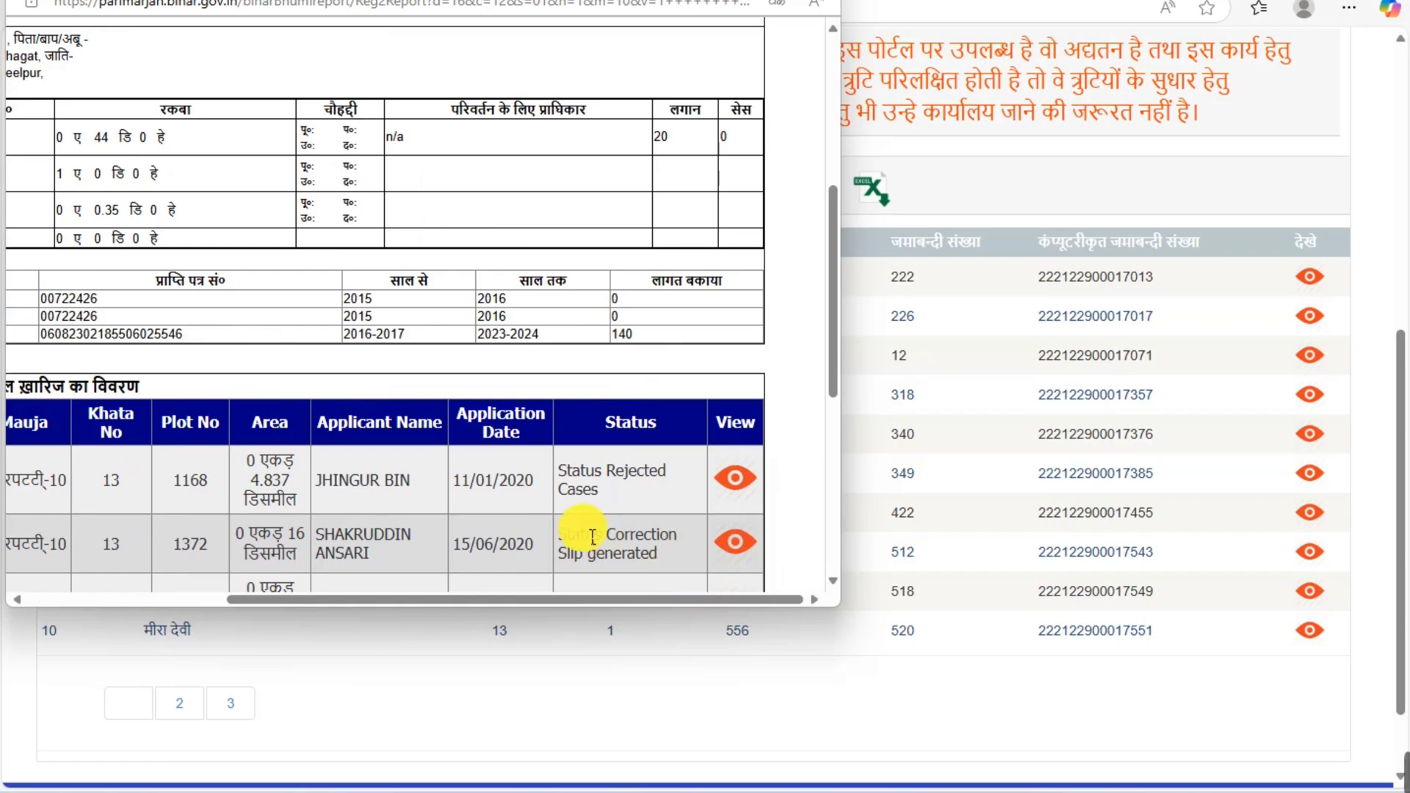